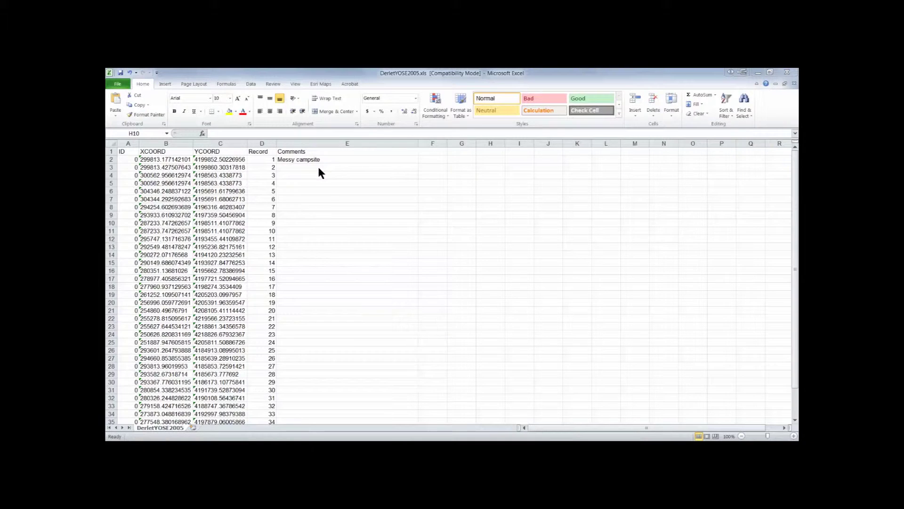
# Format the XCOORD column as Number with 4 decimal places
pyautogui.click(171, 143)
pyautogui.rightClick(169, 143)
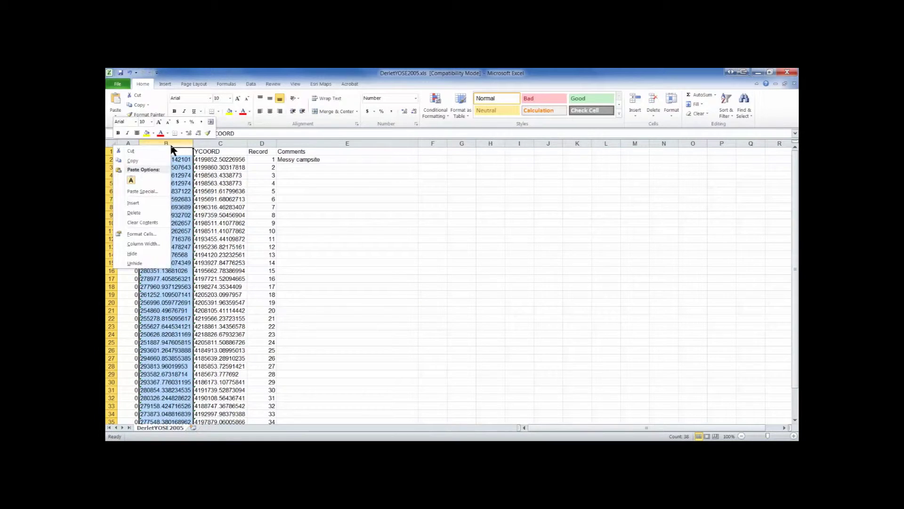
pyautogui.click(149, 234)
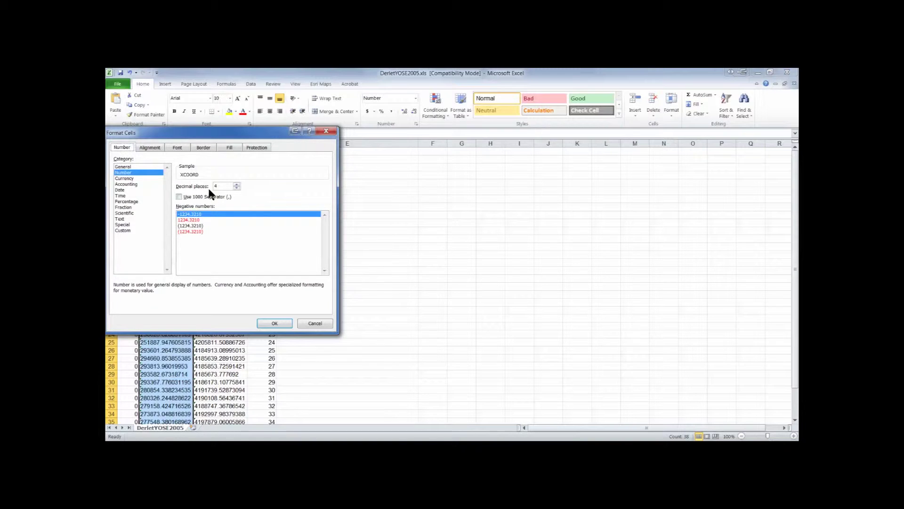
pyautogui.click(274, 322)
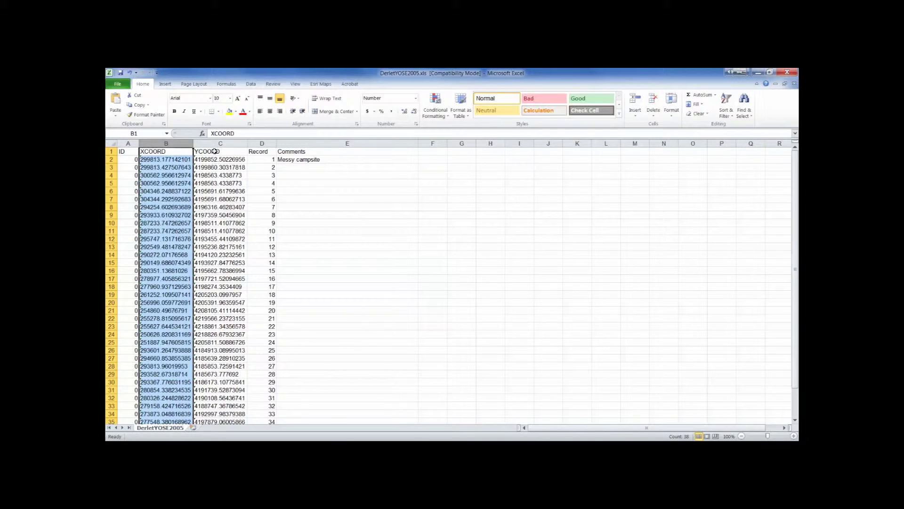
# Give the YCOORD column the same 4-decimal Number format, then minimize Excel
pyautogui.click(213, 144)
pyautogui.rightClick(215, 145)
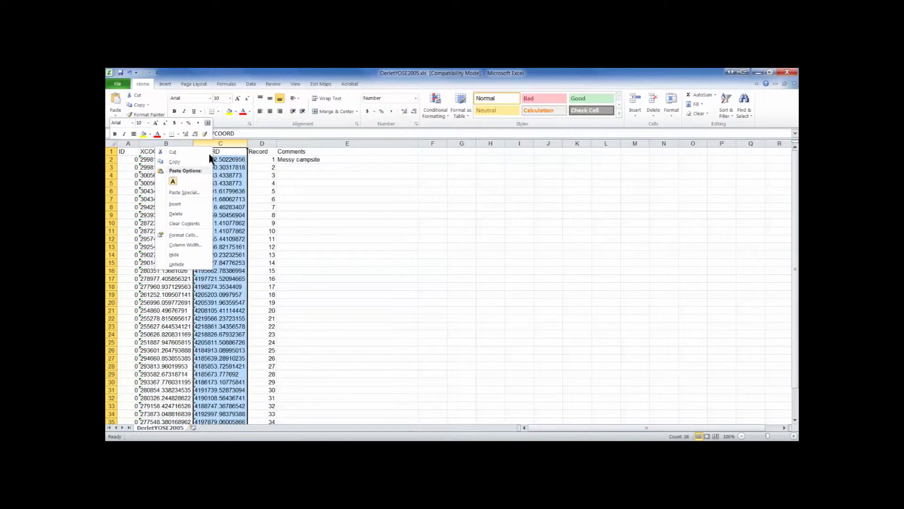
pyautogui.click(194, 234)
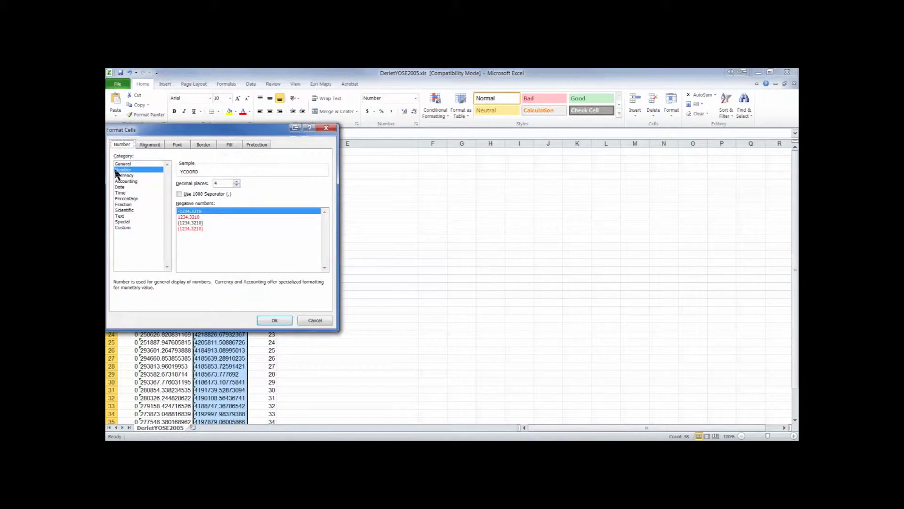
pyautogui.click(274, 321)
pyautogui.click(366, 260)
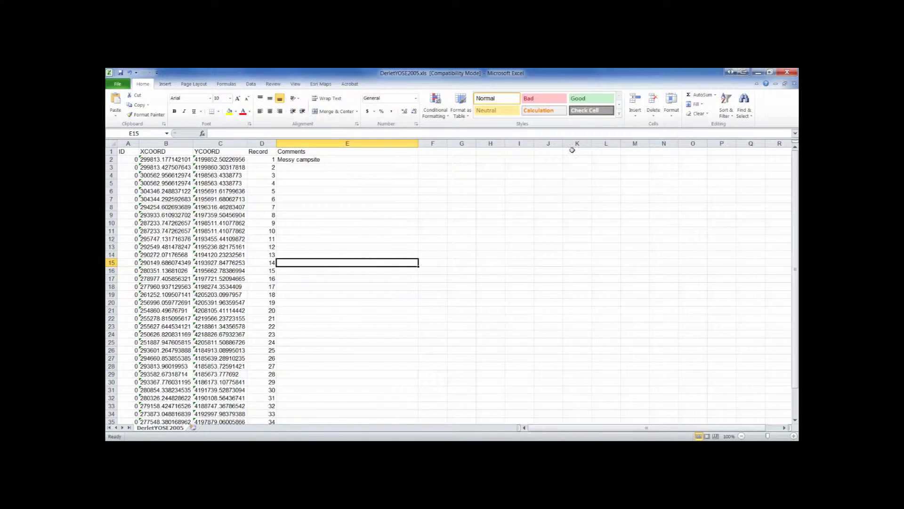
pyautogui.click(759, 72)
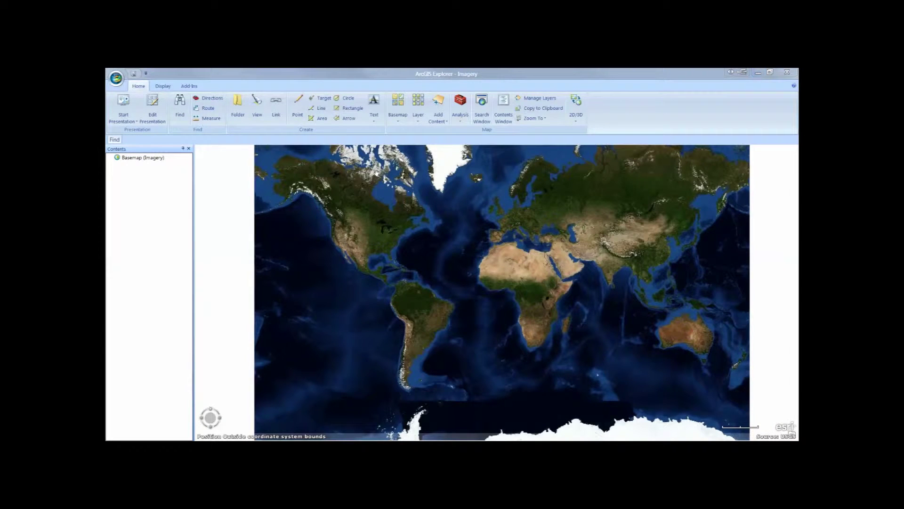
# Add the DerletYOSE2005.xls workbook through Add Content > Text Files
pyautogui.click(439, 118)
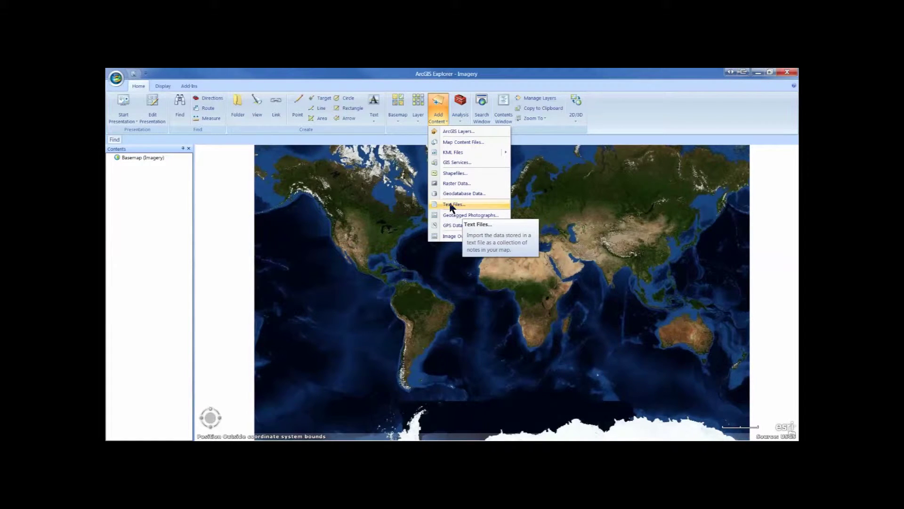
pyautogui.click(450, 204)
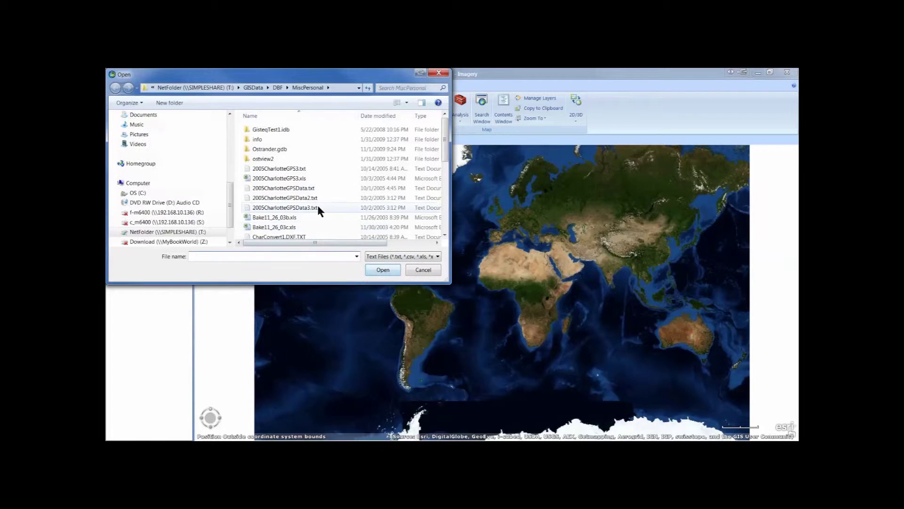
pyautogui.click(262, 179)
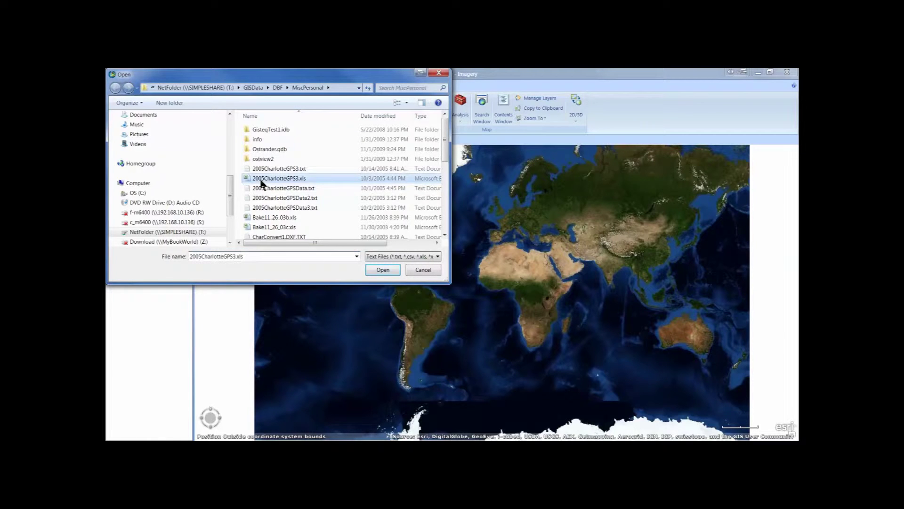
pyautogui.scroll(-3, 262, 184)
pyautogui.scroll(-3, 263, 188)
pyautogui.scroll(3, 268, 189)
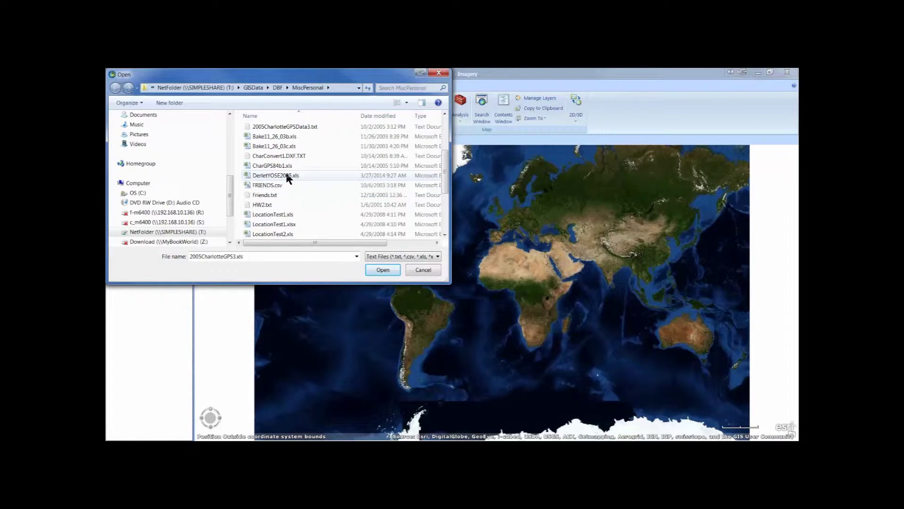
pyautogui.click(248, 178)
pyautogui.click(383, 269)
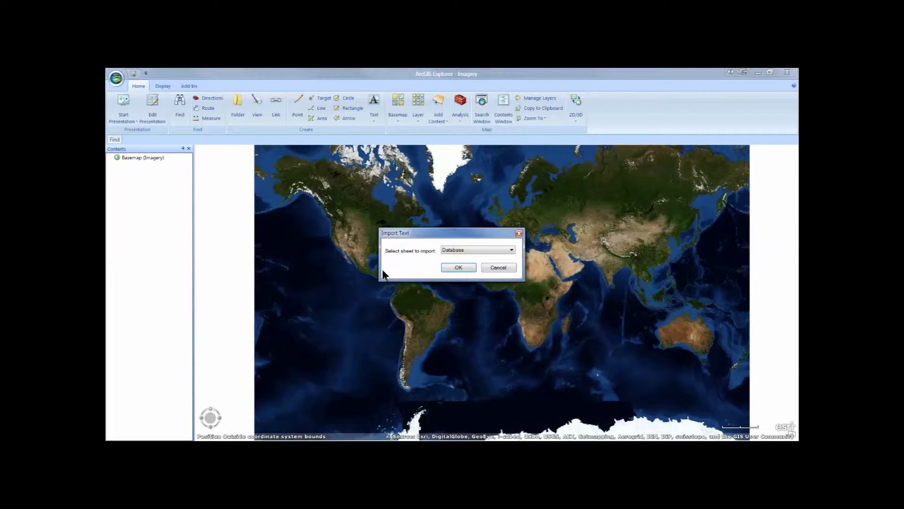
# Import the DerletYOSE2005 sheet and accept the saved-properties prompt
pyautogui.click(456, 253)
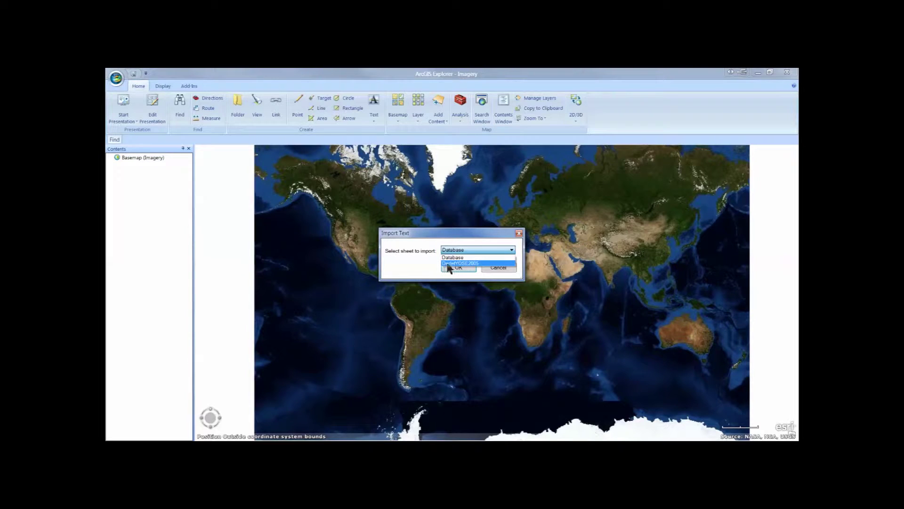
pyautogui.click(475, 263)
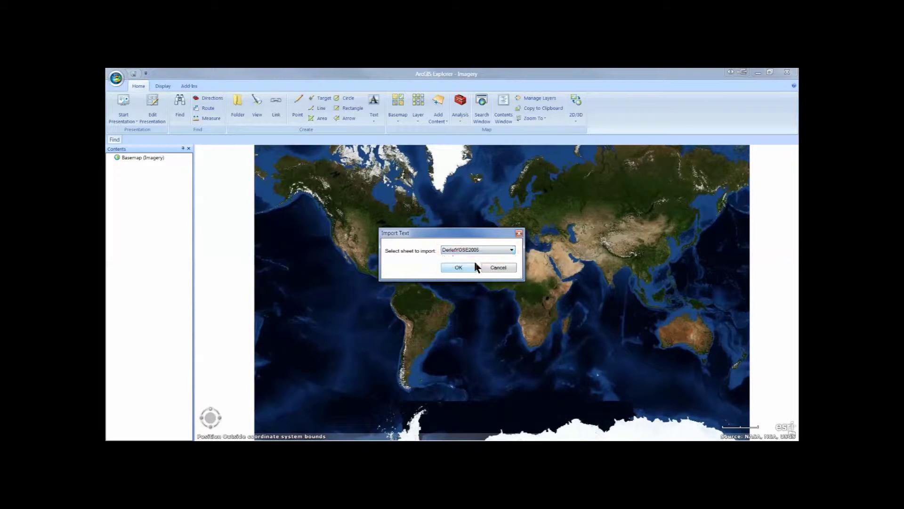
pyautogui.click(461, 268)
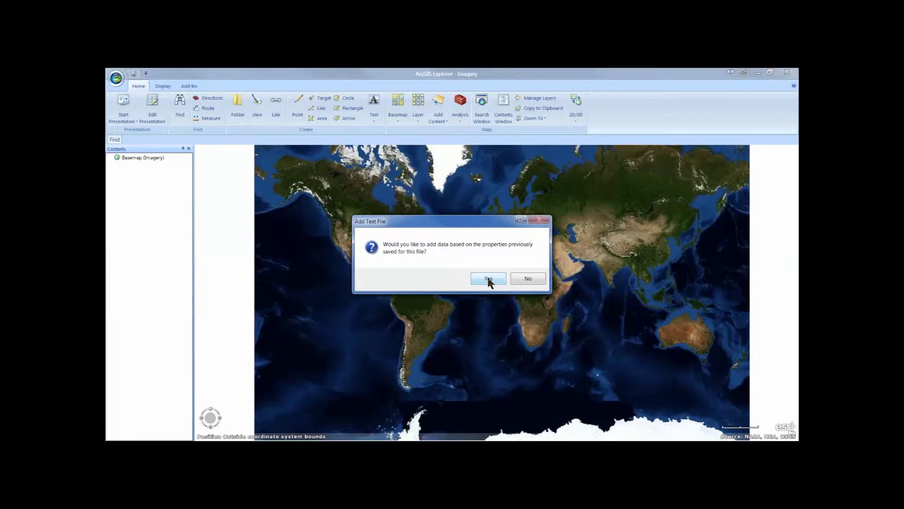
pyautogui.click(527, 279)
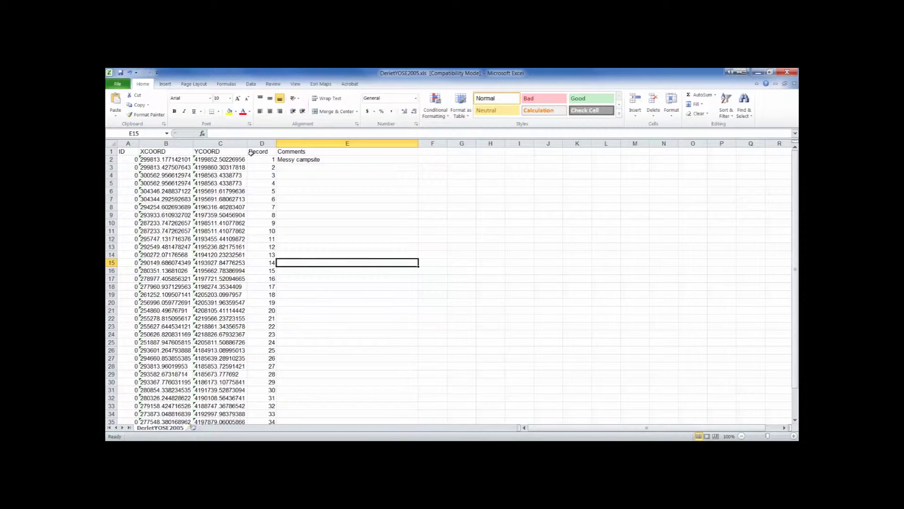
# Set the X field to XCOORD and the Y field to YCOORD
pyautogui.click(757, 73)
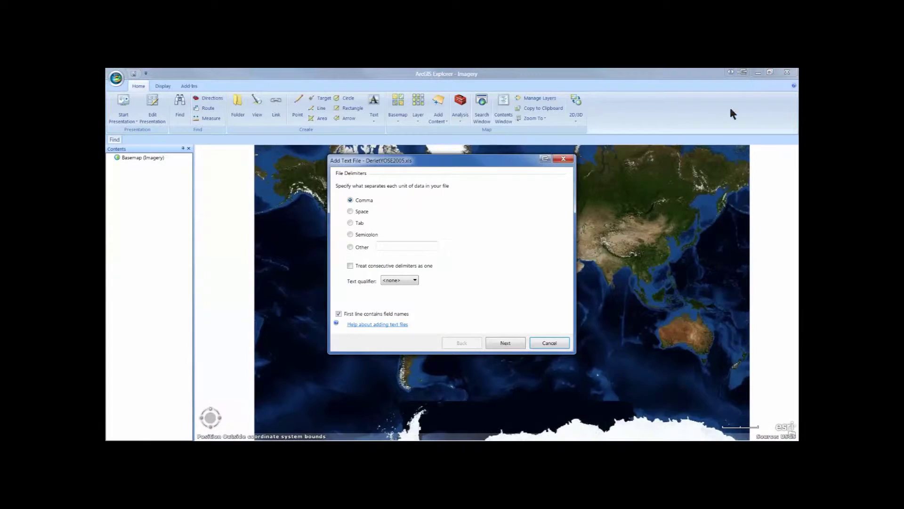
pyautogui.click(504, 343)
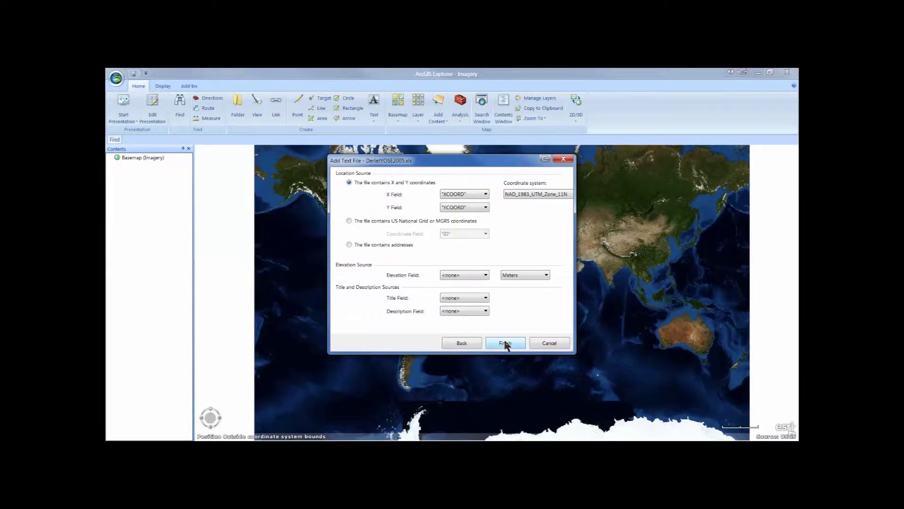
pyautogui.click(469, 194)
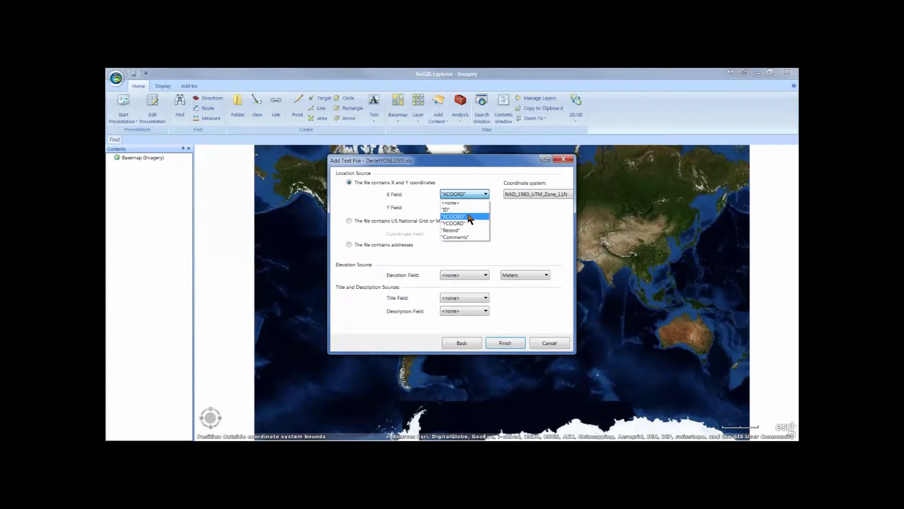
pyautogui.click(469, 217)
pyautogui.click(470, 208)
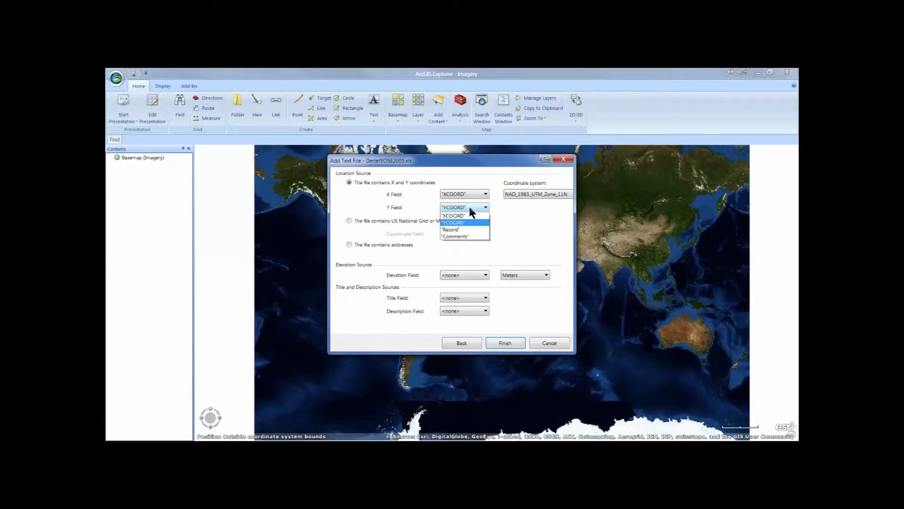
pyautogui.click(469, 236)
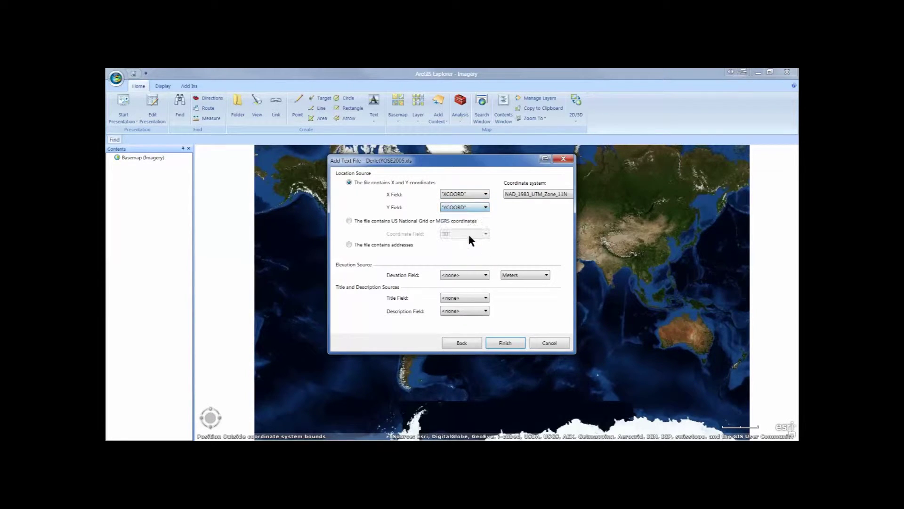
# Set the coordinate system to NAD 1983 UTM Zone 11N
pyautogui.click(556, 193)
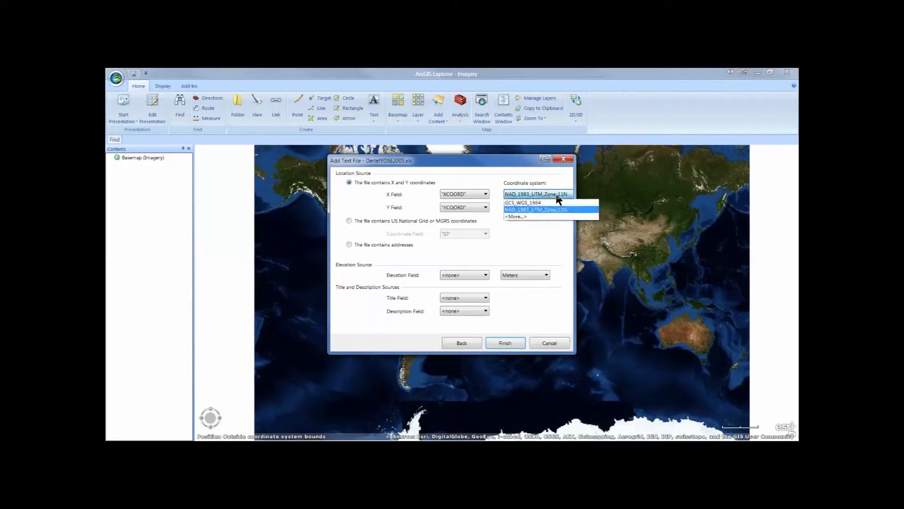
pyautogui.click(543, 217)
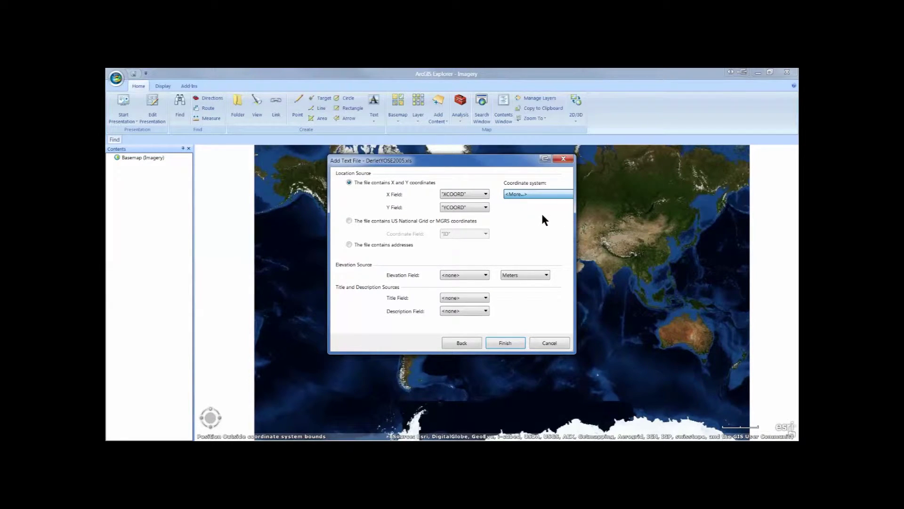
pyautogui.click(350, 257)
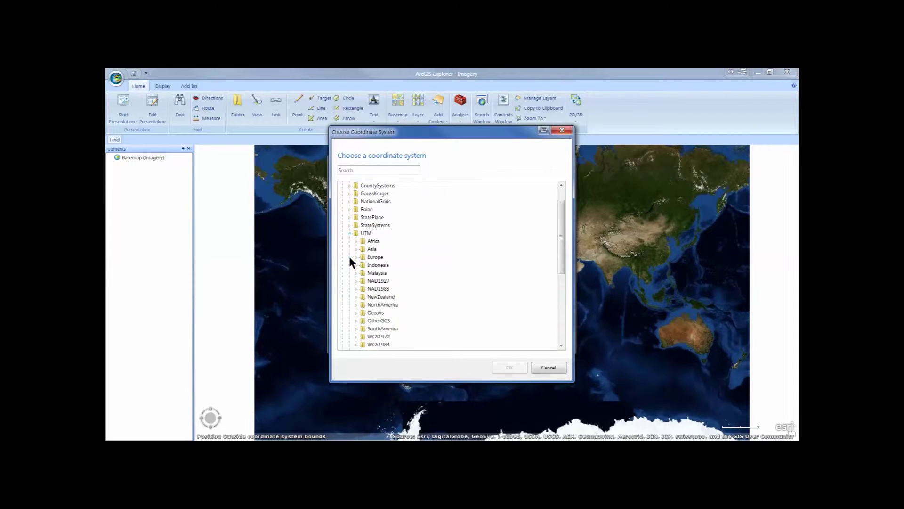
pyautogui.click(356, 289)
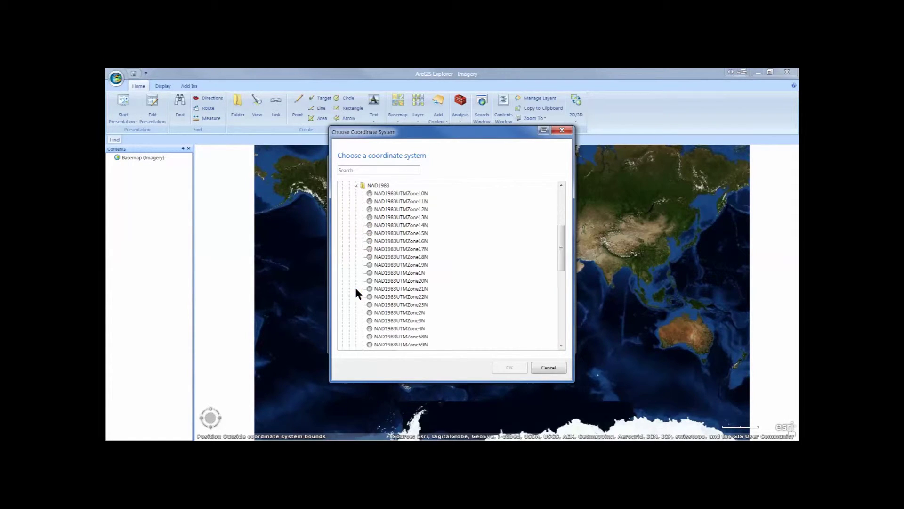
pyautogui.click(380, 201)
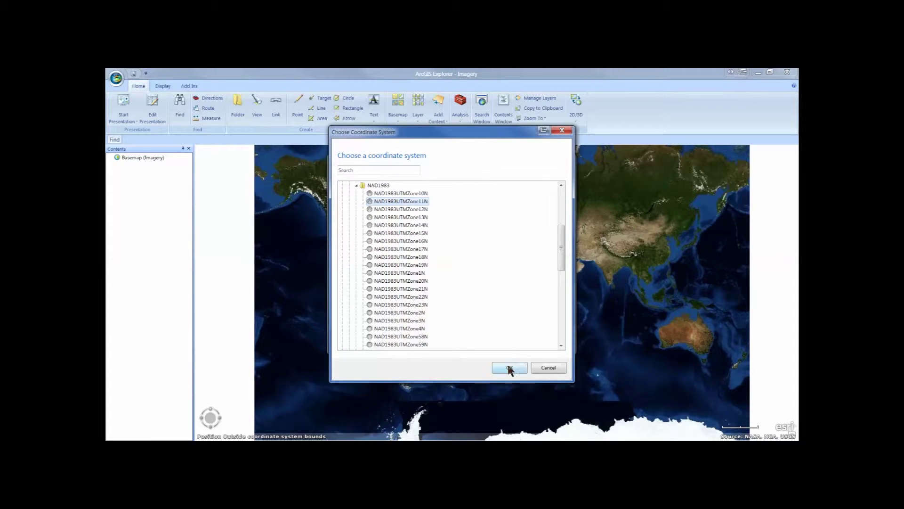
pyautogui.click(508, 367)
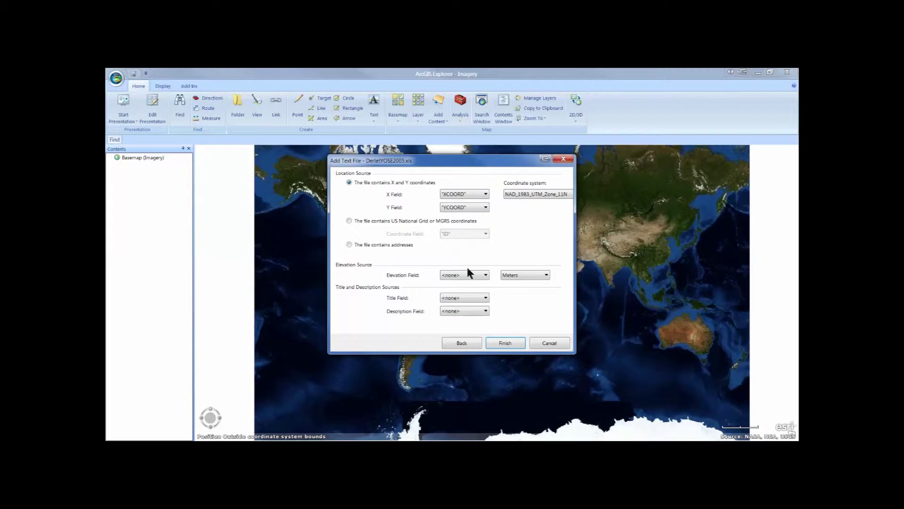
# Finish the import so the campsite points load as orange markers
pyautogui.click(506, 342)
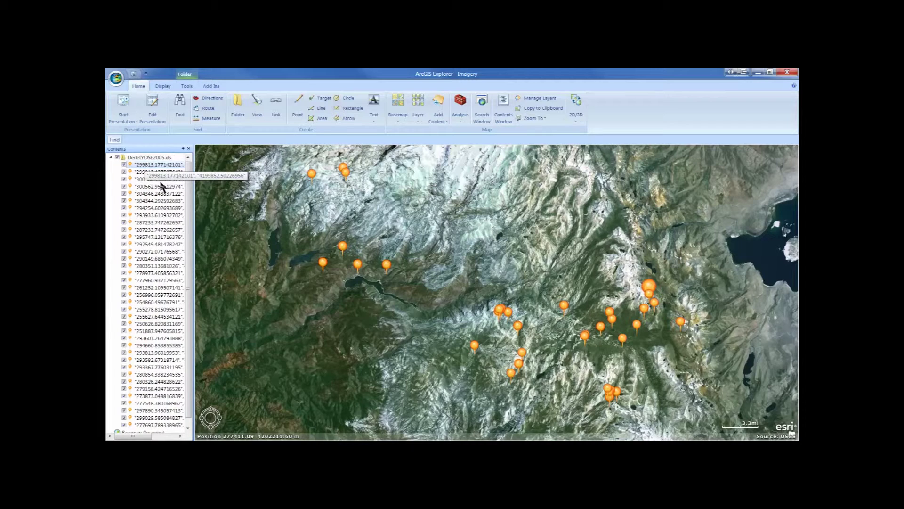
pyautogui.moveTo(188, 283); pyautogui.dragTo(186, 296)
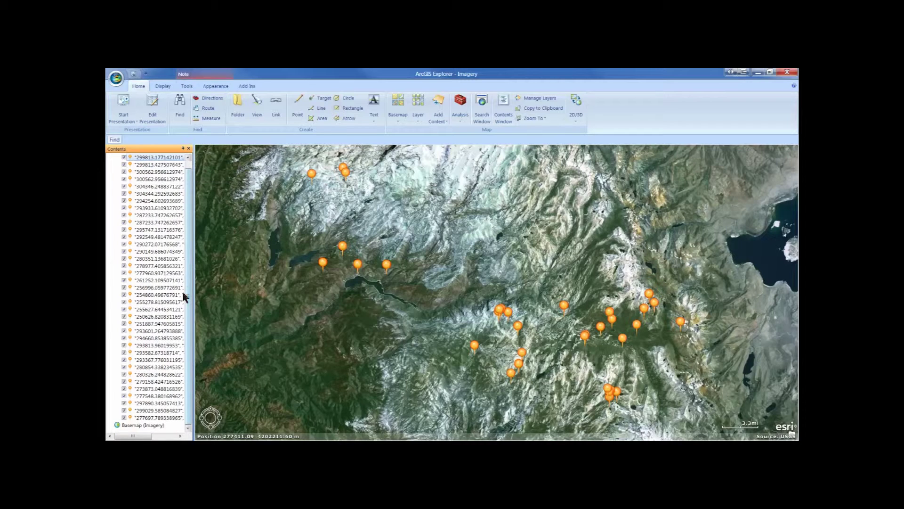
# Give all DerletYOSE2005.xls campsite points the red sphere symbol and collapse the layer
pyautogui.click(151, 418)
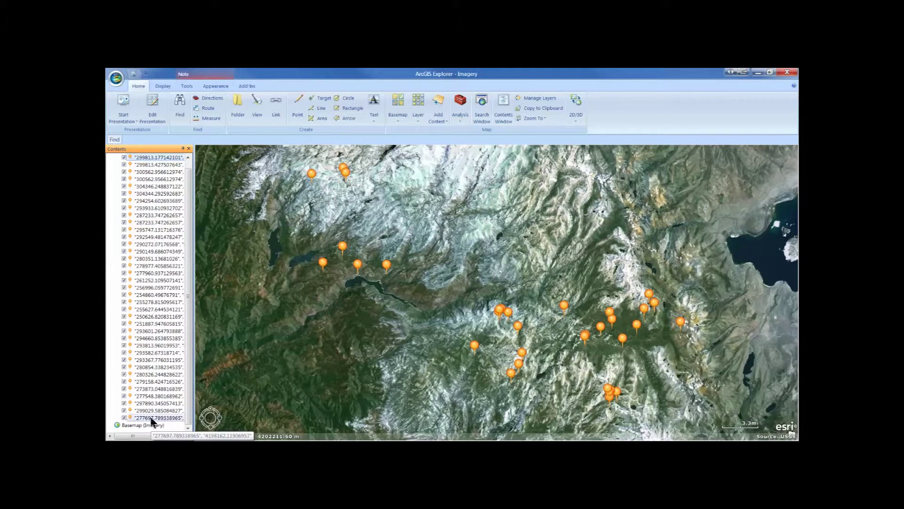
pyautogui.hotkey('ctrl', 'a')
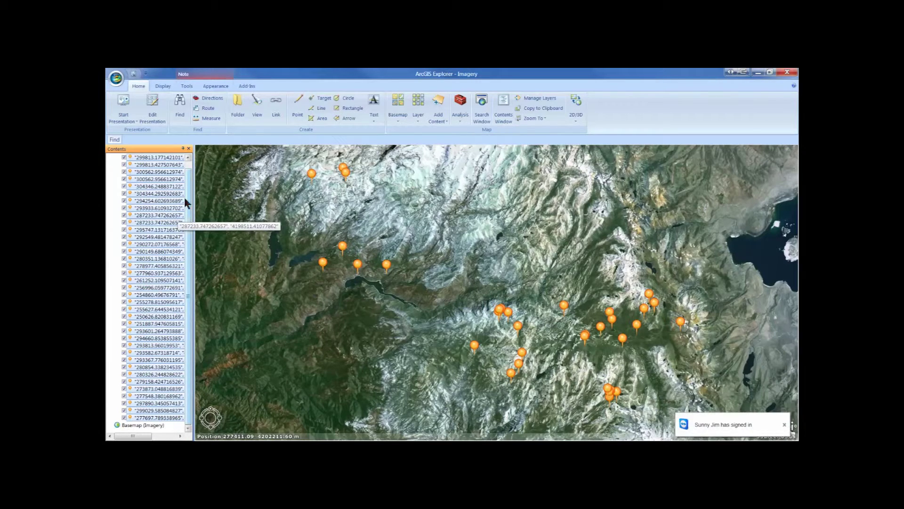
pyautogui.scroll(1, 186, 215)
pyautogui.rightClick(139, 168)
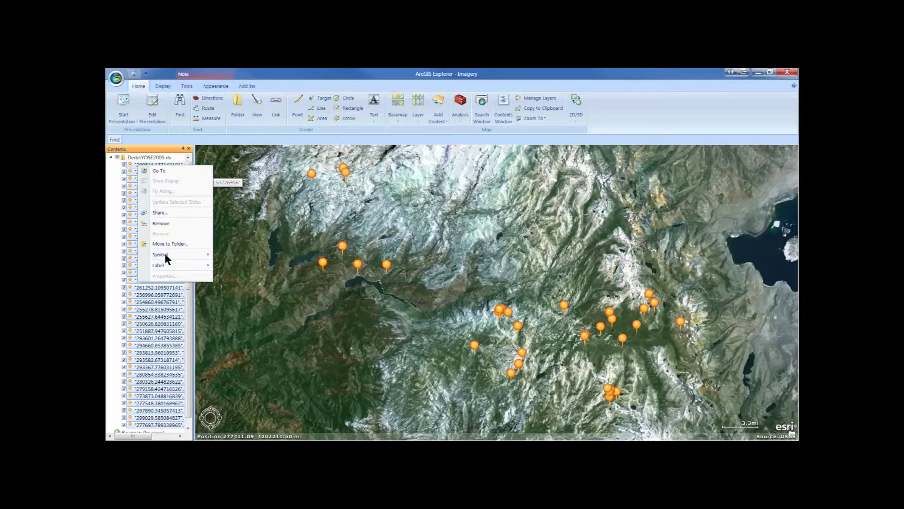
pyautogui.moveTo(164, 254)
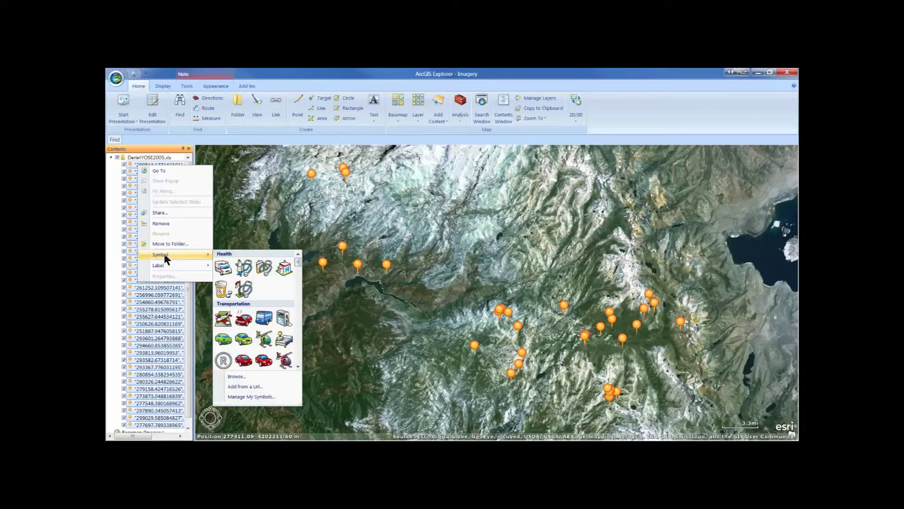
pyautogui.moveTo(298, 261); pyautogui.dragTo(304, 320)
pyautogui.moveTo(302, 320); pyautogui.dragTo(305, 345)
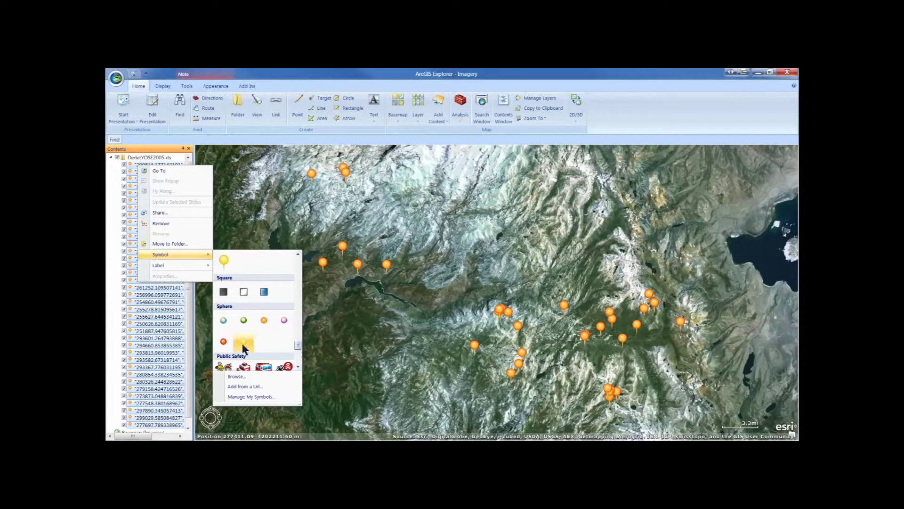
pyautogui.click(223, 342)
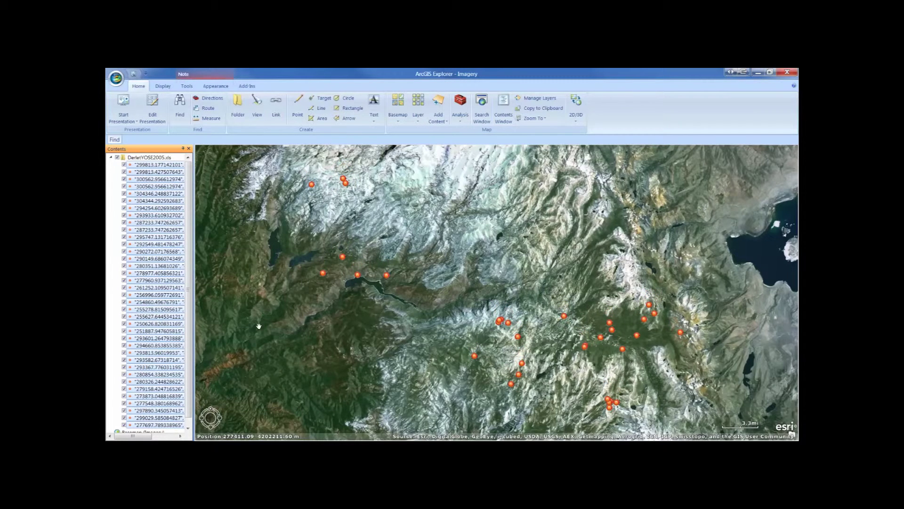
pyautogui.click(111, 157)
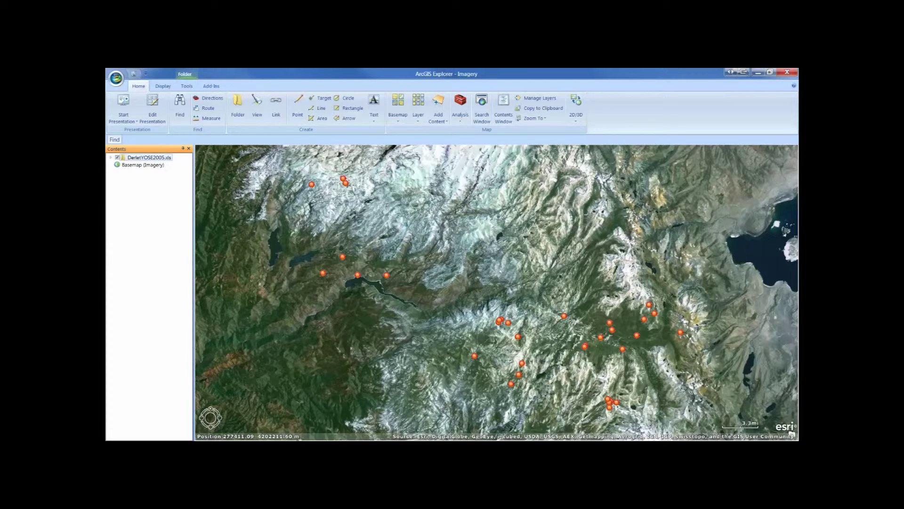
# Browse Catalog to T:\GISData\DBF and add the Derletyose2005a table to Layers
pyautogui.moveTo(294, 447)
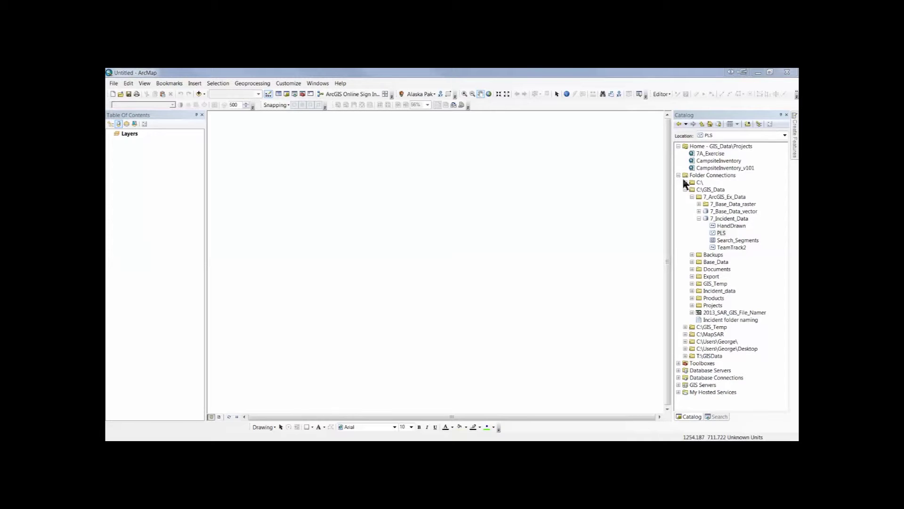
pyautogui.click(685, 189)
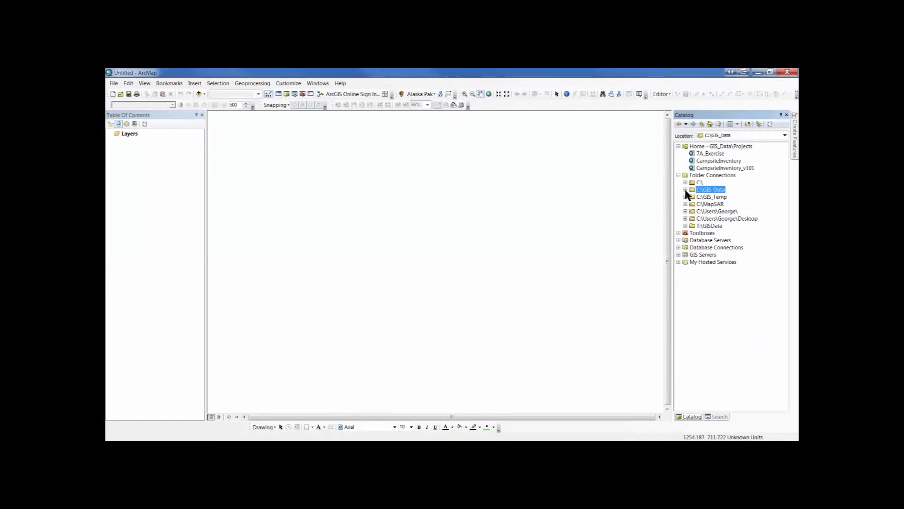
pyautogui.click(685, 226)
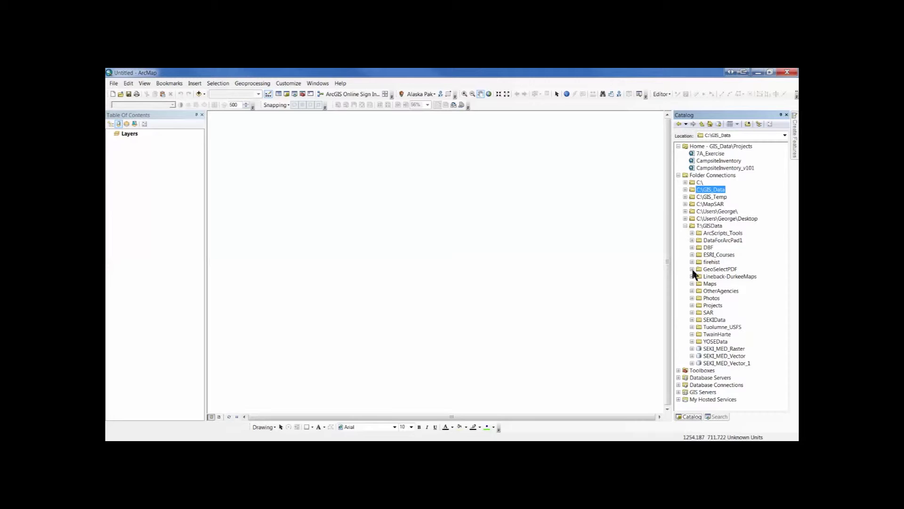
pyautogui.click(691, 247)
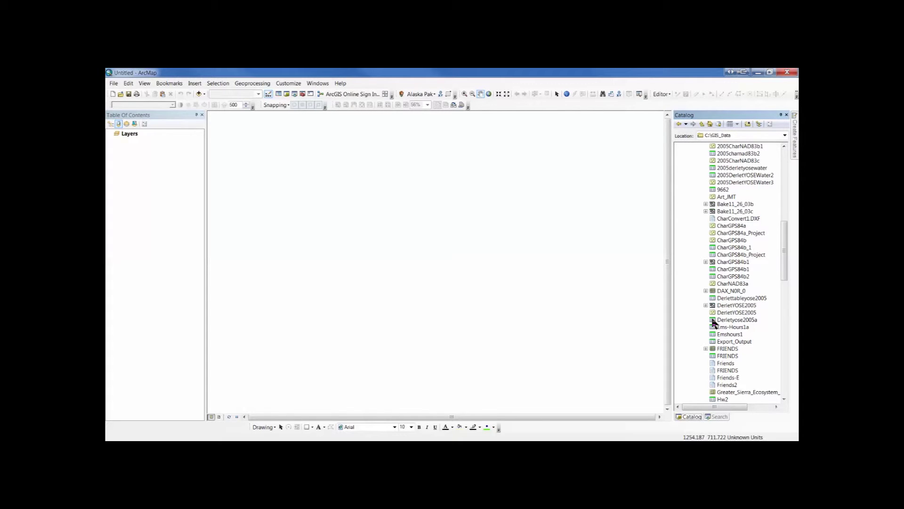
pyautogui.moveTo(714, 322); pyautogui.dragTo(128, 149)
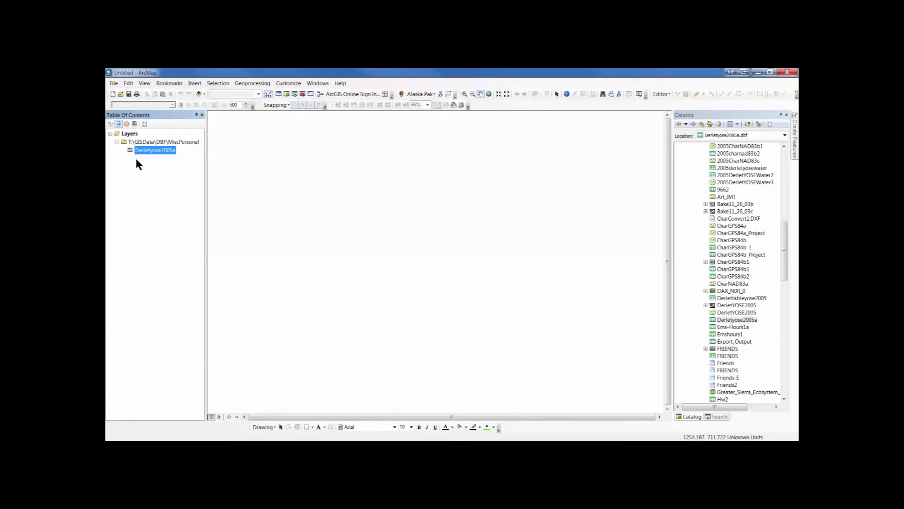
# Display Derletyose2005a XY data from XCOORD/YCOORD in NAD 1983 UTM Zone 11N
pyautogui.rightClick(161, 155)
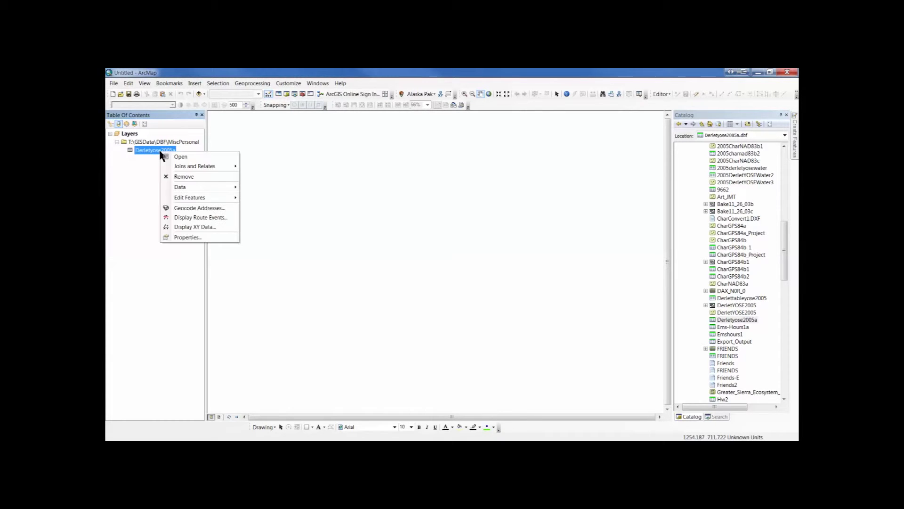
pyautogui.click(205, 228)
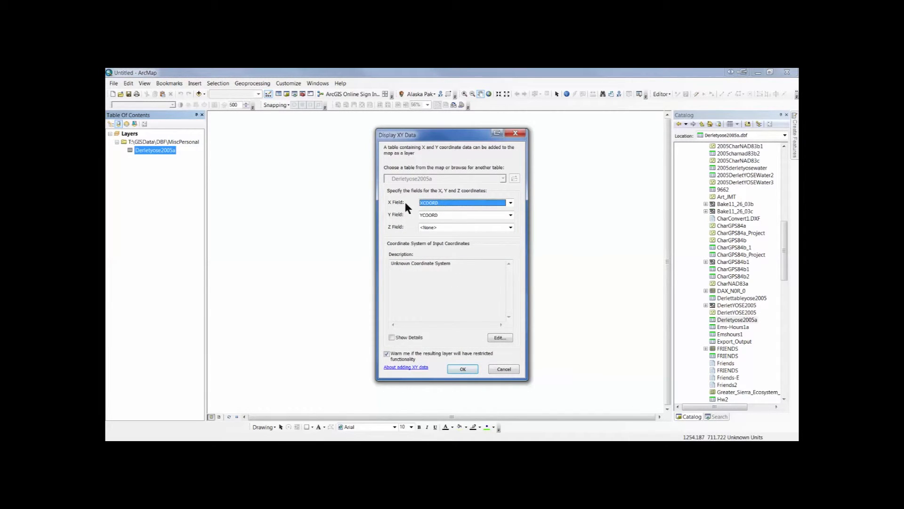
pyautogui.click(510, 202)
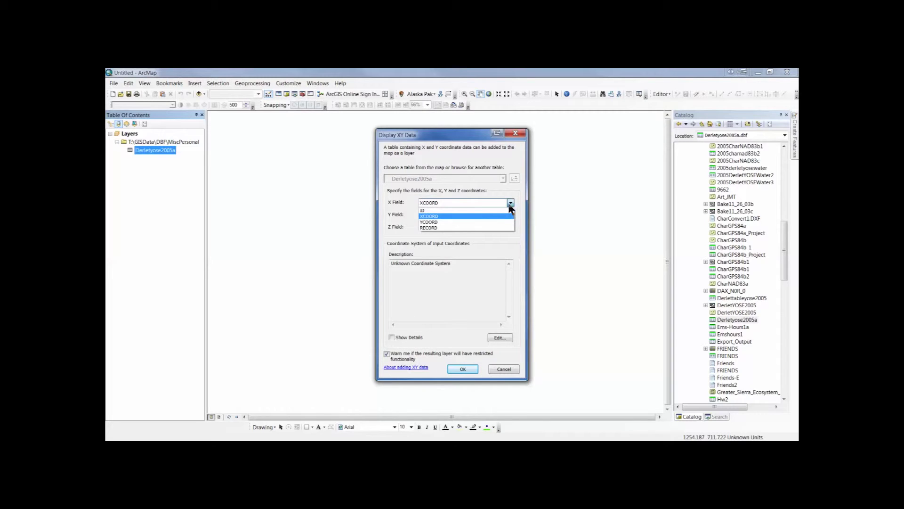
pyautogui.click(429, 217)
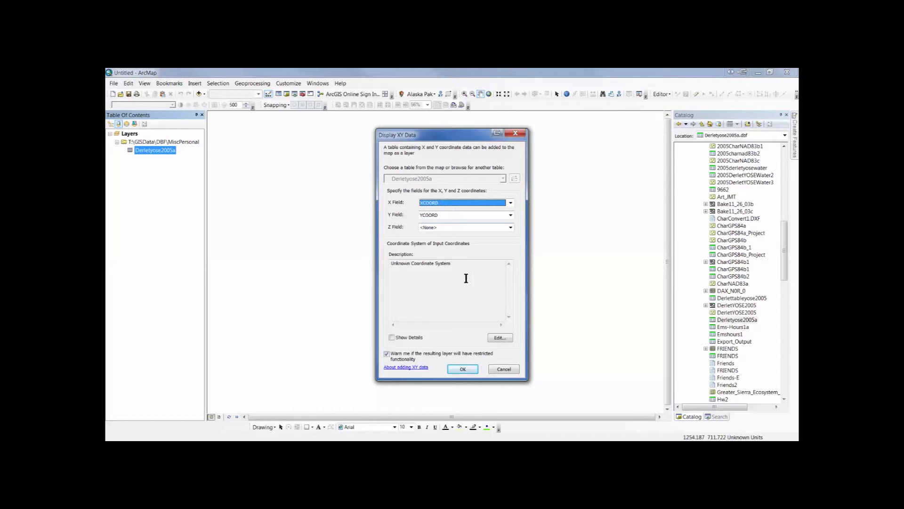
pyautogui.click(502, 338)
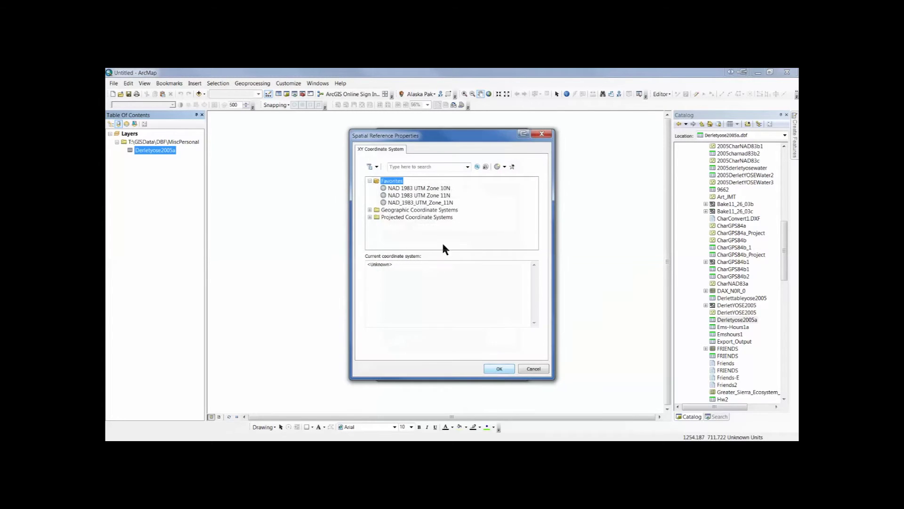
pyautogui.click(414, 196)
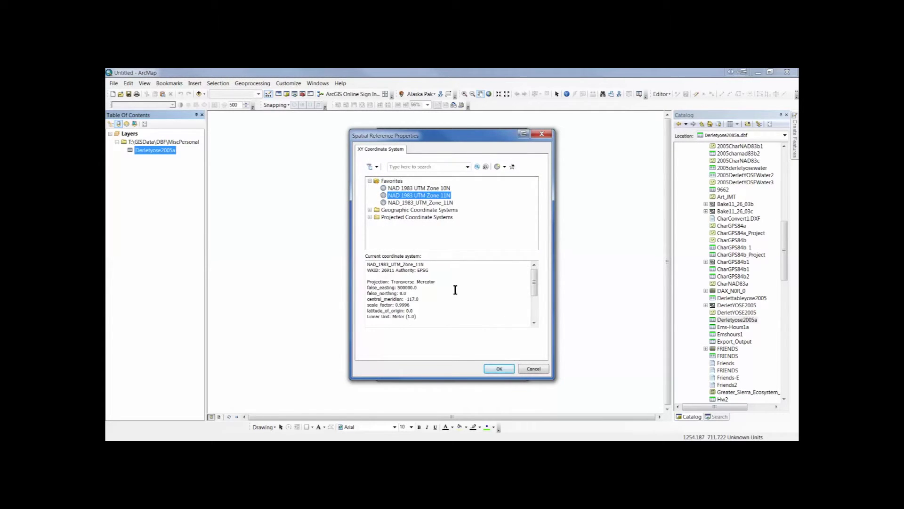
pyautogui.click(500, 368)
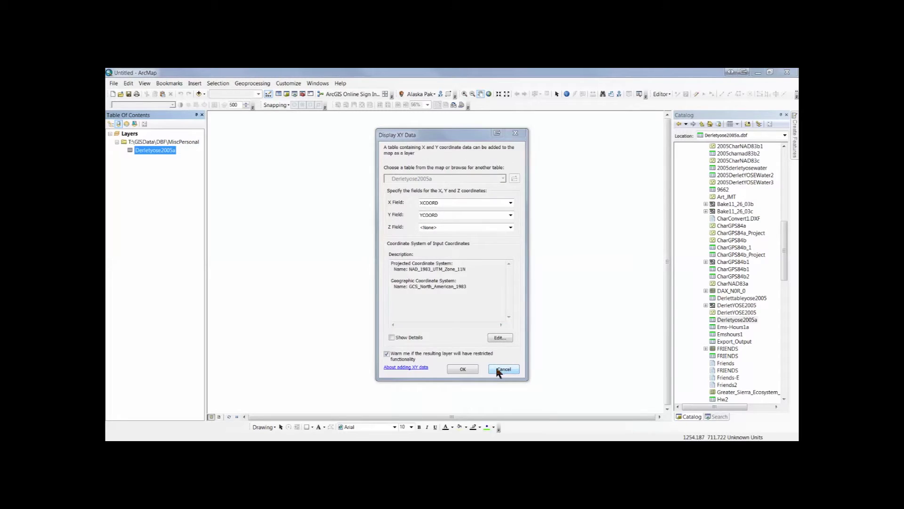
pyautogui.click(460, 369)
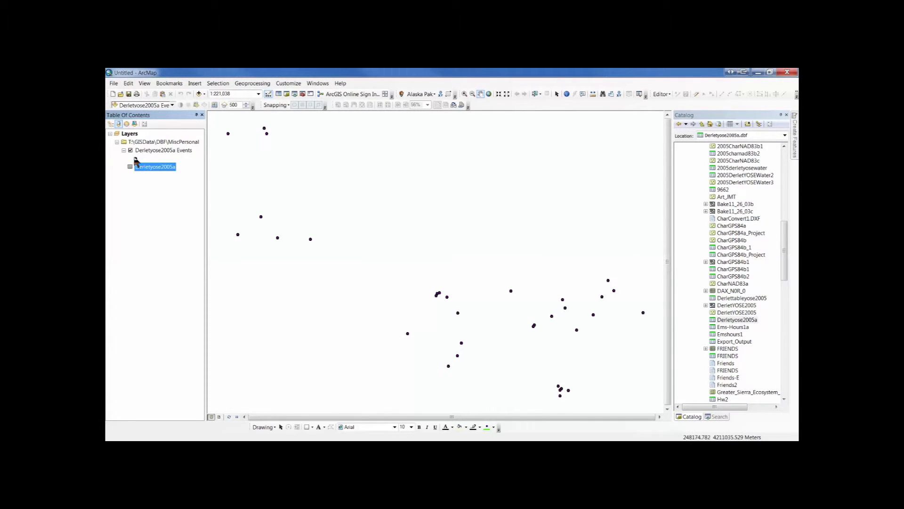
# Export the Events layer to Derlet_YOSE_2005_Data.shp and add it to the map
pyautogui.rightClick(168, 151)
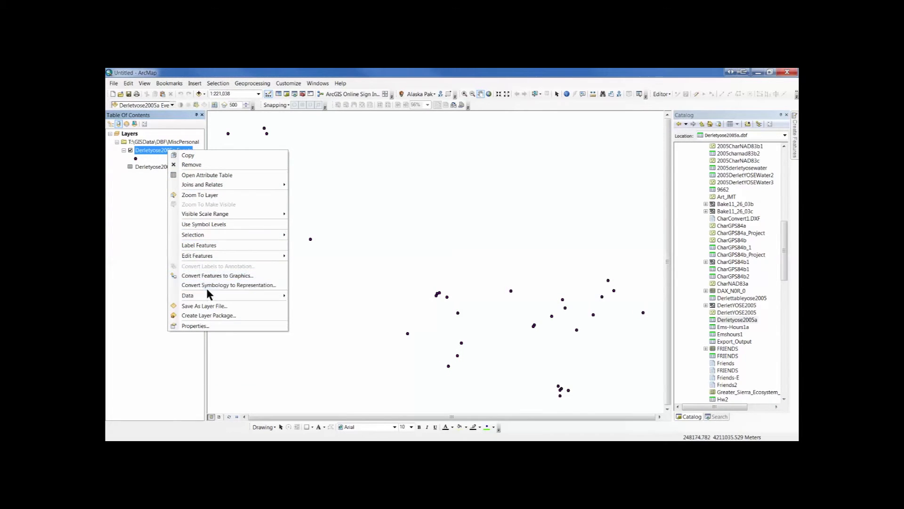
pyautogui.moveTo(208, 294)
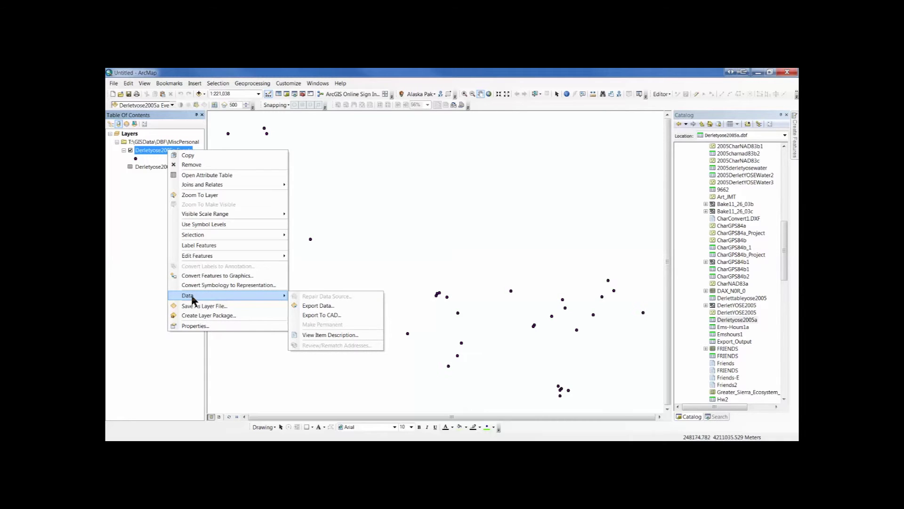
pyautogui.click(313, 305)
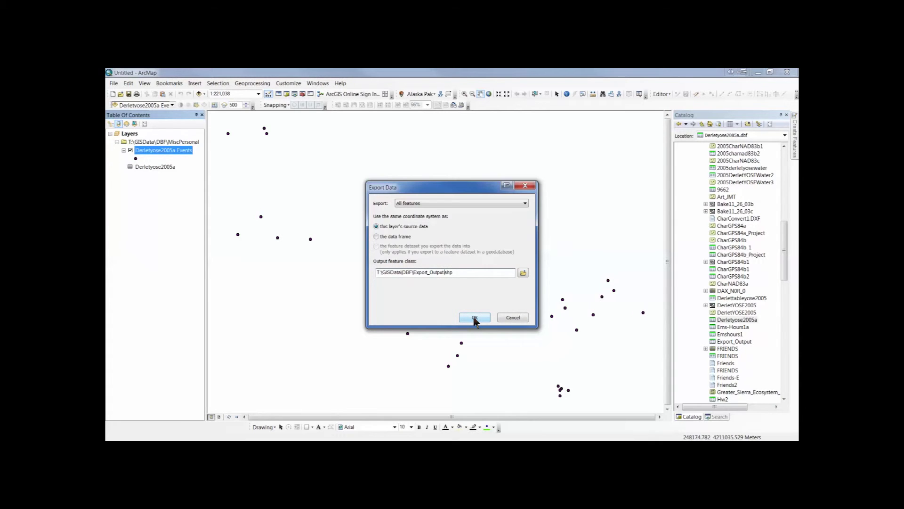
pyautogui.press('BackSpace')
pyautogui.press('BackSpace')
pyautogui.press('BackSpace')
pyautogui.press('BackSpace')
pyautogui.press('BackSpace')
pyautogui.press('BackSpace')
pyautogui.press('BackSpace')
pyautogui.press('BackSpace')
pyautogui.press('BackSpace')
pyautogui.press('BackSpace')
pyautogui.press('BackSpace')
pyautogui.press('BackSpace')
pyautogui.press('BackSpace')
pyautogui.write('Derlet_YOSE_2005_Data')
pyautogui.click(476, 317)
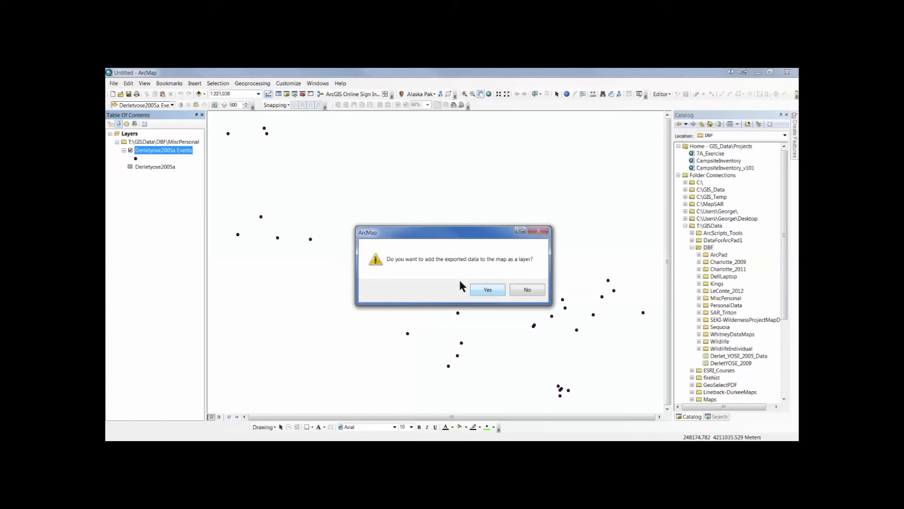
pyautogui.click(496, 290)
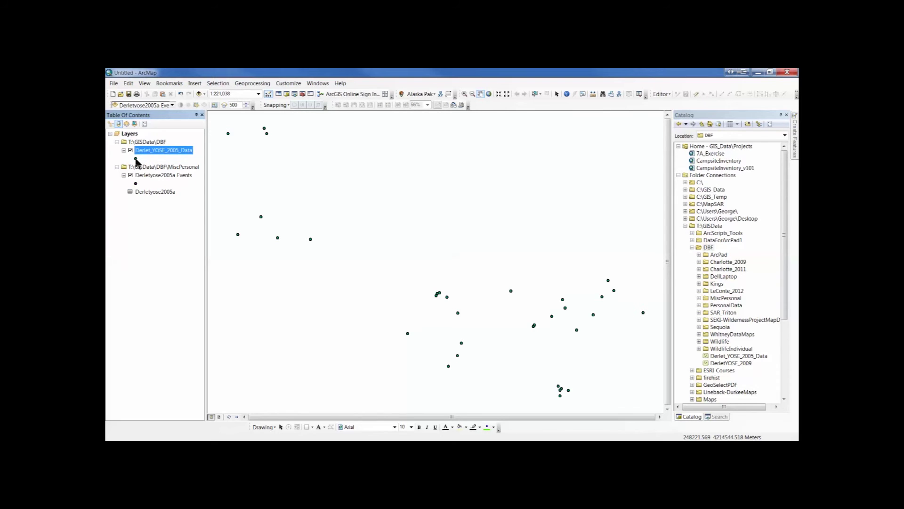
# Symbolize Derlet_YOSE_2005_Data points with a green octagon
pyautogui.click(136, 159)
pyautogui.click(284, 335)
pyautogui.click(335, 368)
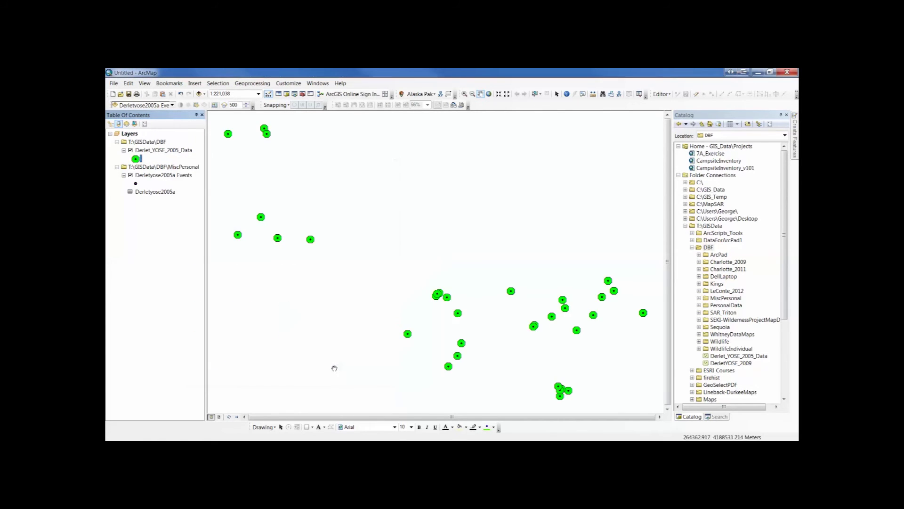
# Move the Events layer to the top of the drawing order and make its symbol yellow
pyautogui.click(144, 175)
pyautogui.click(110, 124)
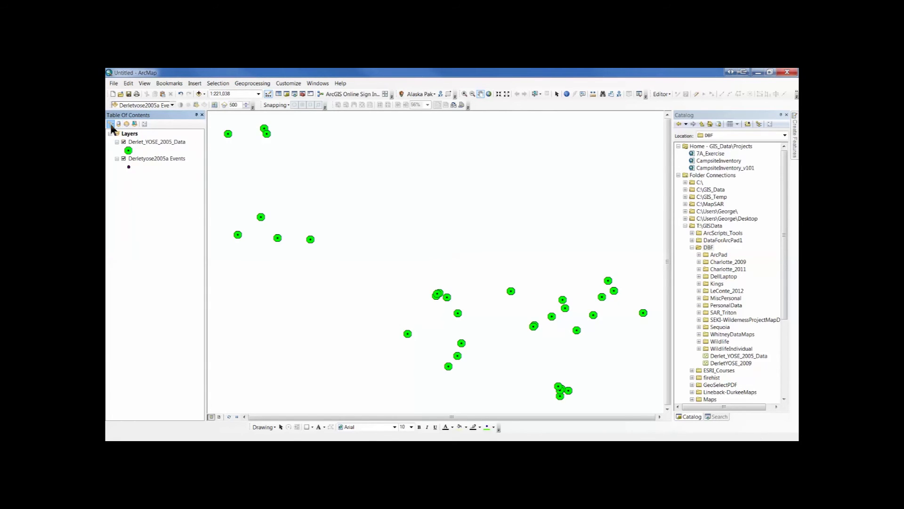
pyautogui.moveTo(149, 159); pyautogui.dragTo(147, 144)
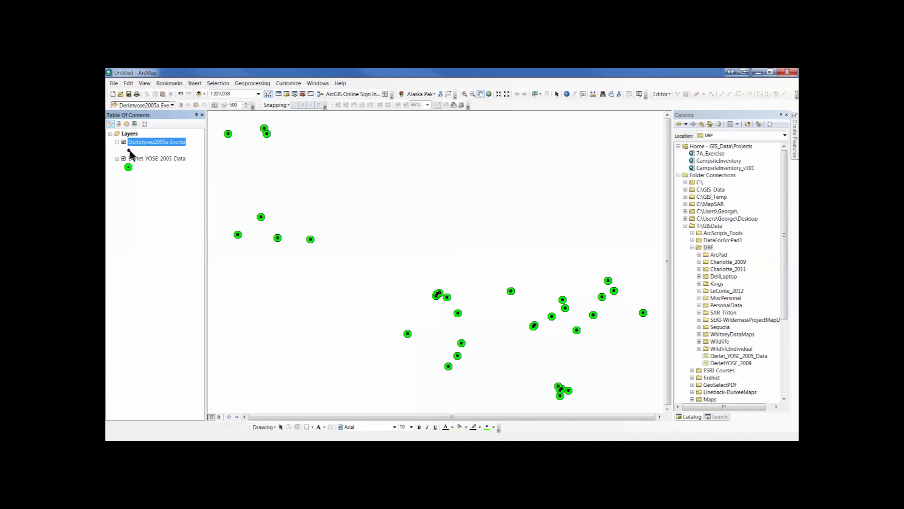
pyautogui.click(129, 150)
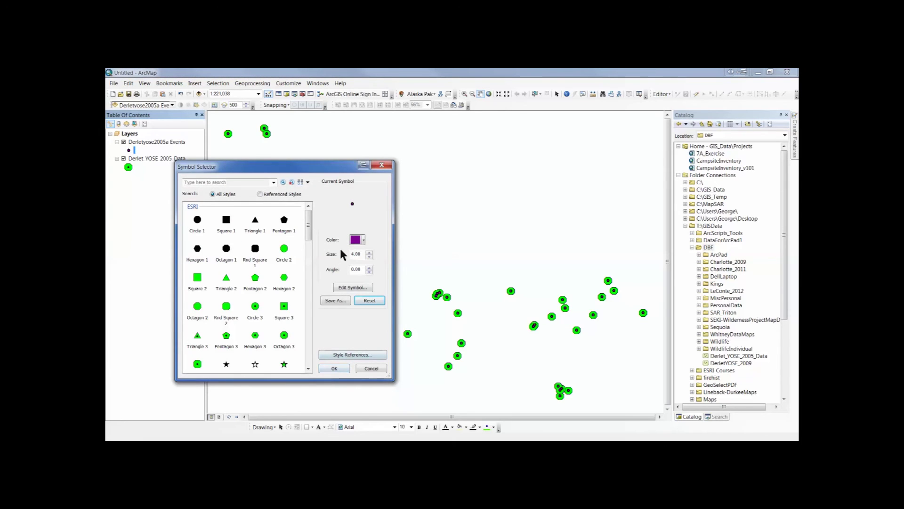
pyautogui.click(356, 239)
pyautogui.click(316, 273)
pyautogui.click(343, 369)
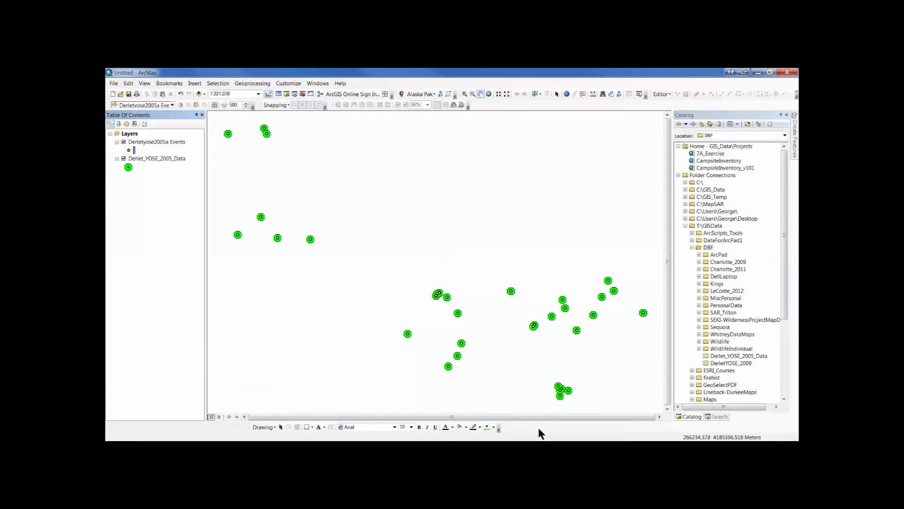